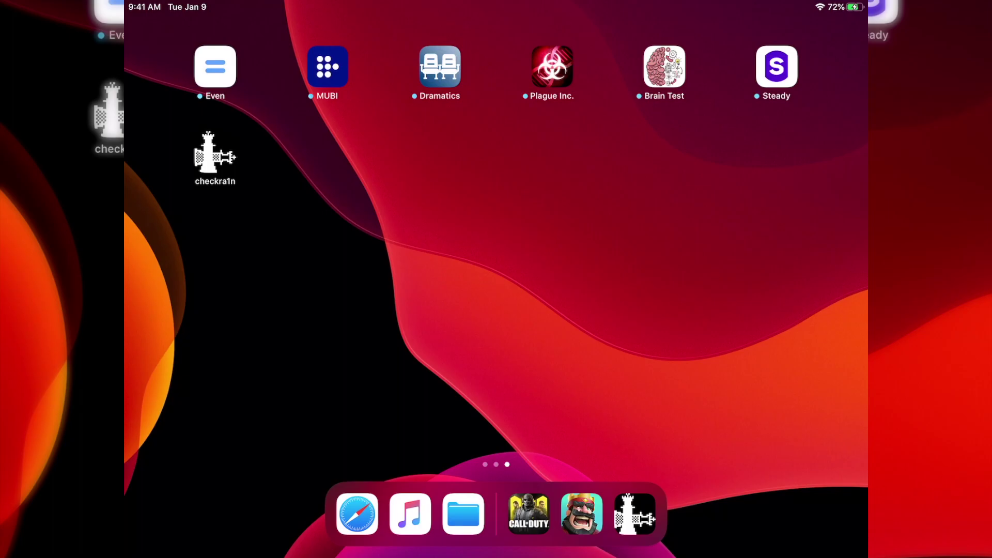
Step: Try installing Cydia from the checkra1n Loader app on the iPad
left_click(215, 155)
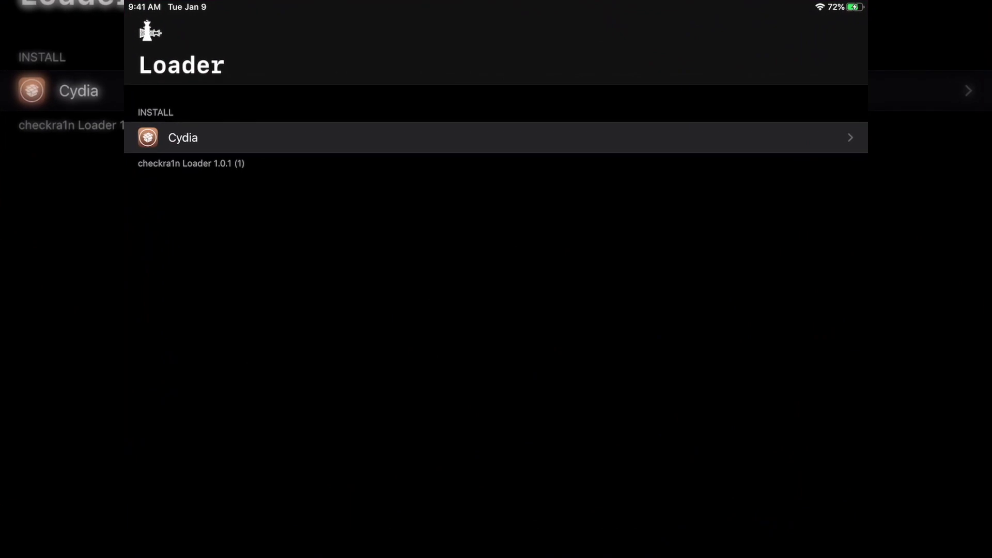
left_click(496, 138)
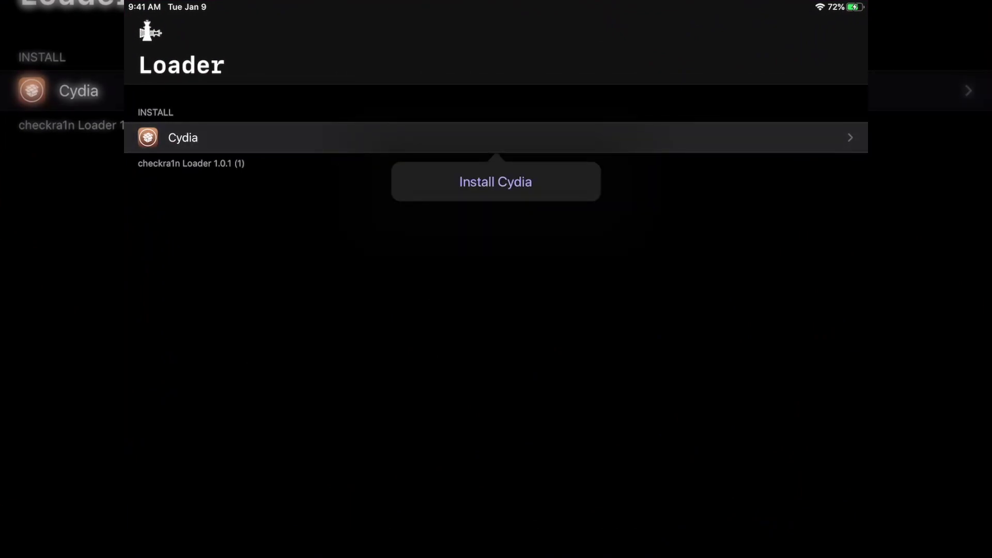
left_click(496, 182)
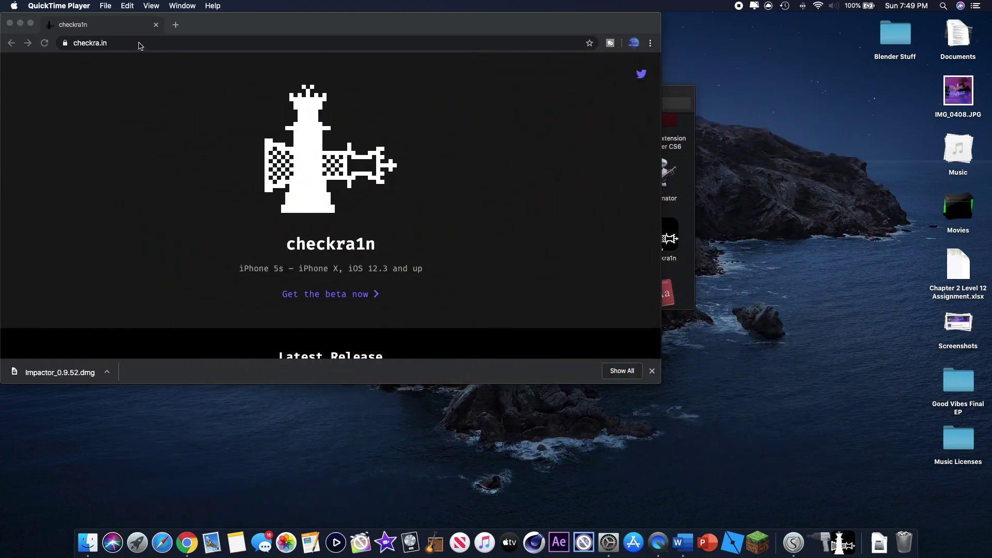
Step: Download the checkra1n 0.9.8 beta for macOS from checkra.in and open its .dmg
left_click(139, 43)
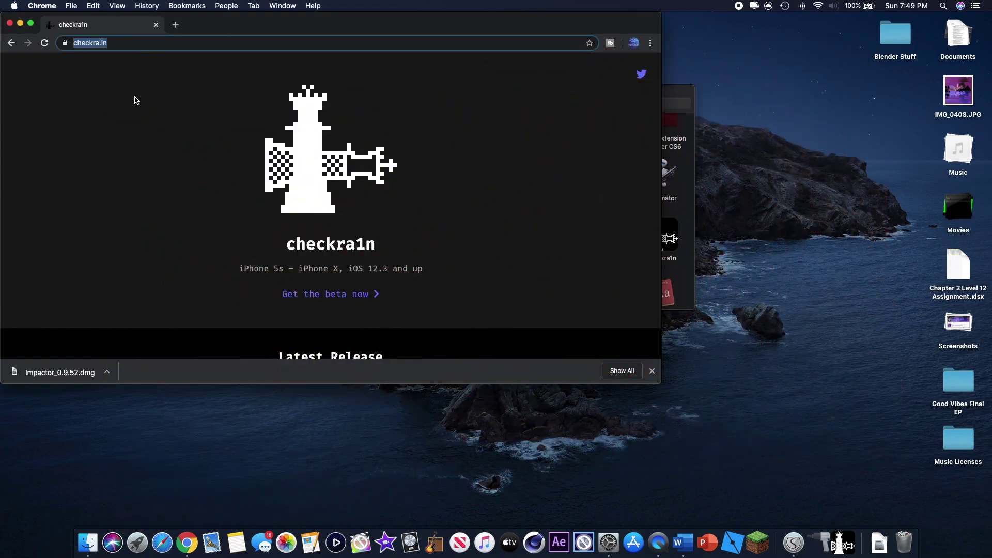
left_click(134, 96)
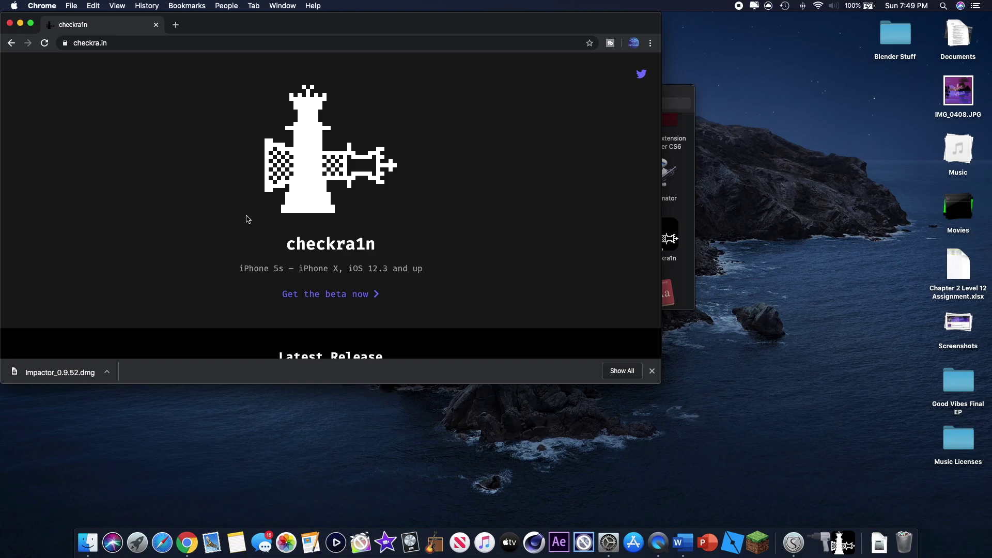
left_click(321, 293)
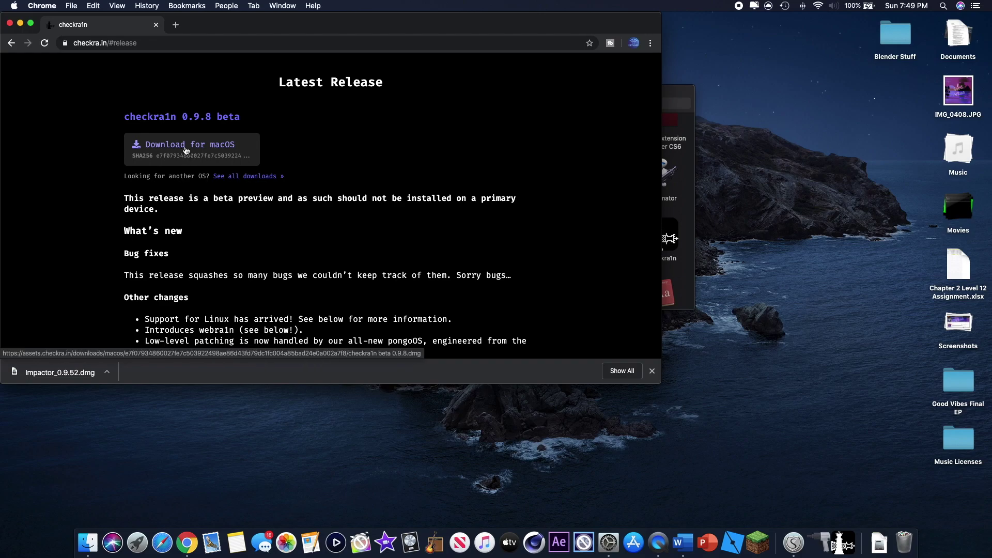
left_click(186, 150)
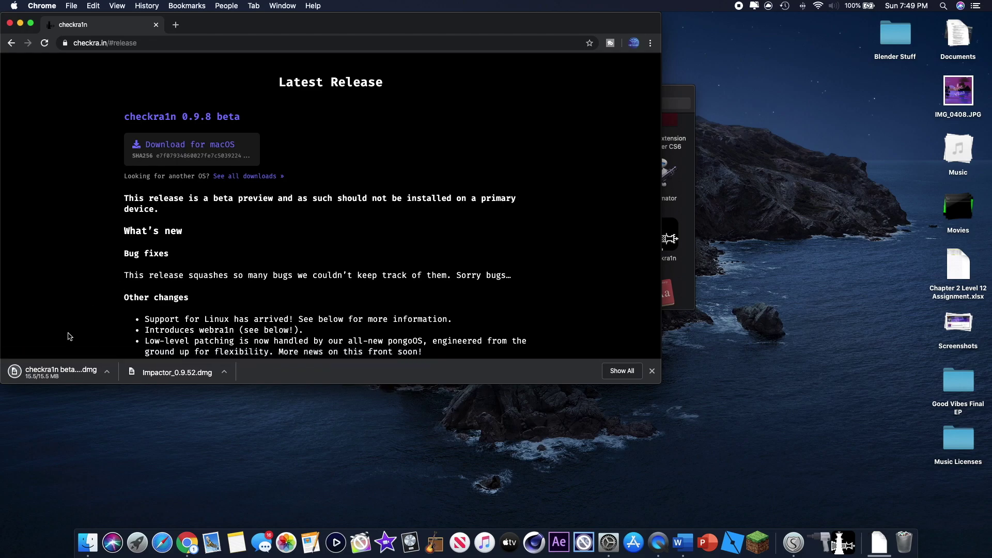
left_click(47, 373)
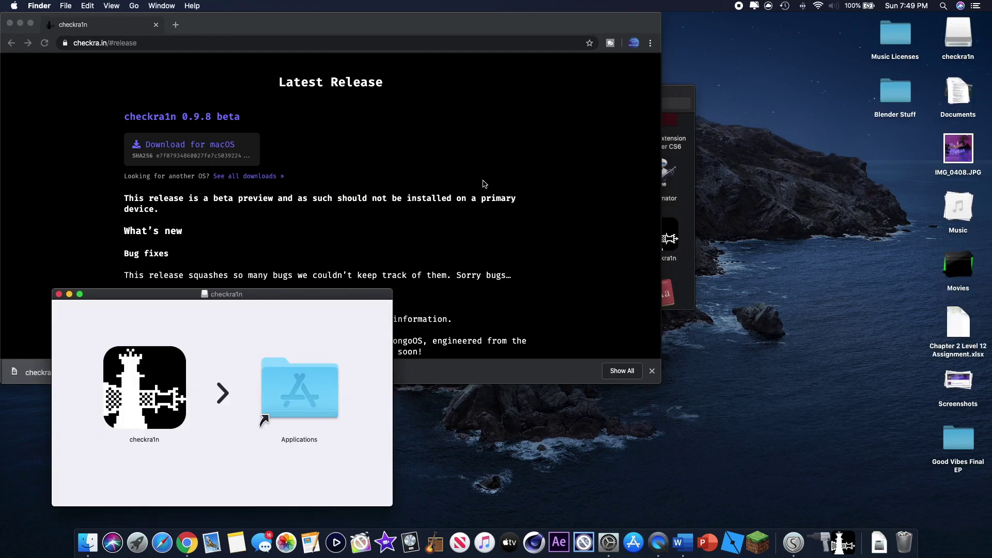
Step: Copy checkra1n into Applications, replacing the existing copy, and close the disk image window
left_click_drag(130, 405, 279, 398)
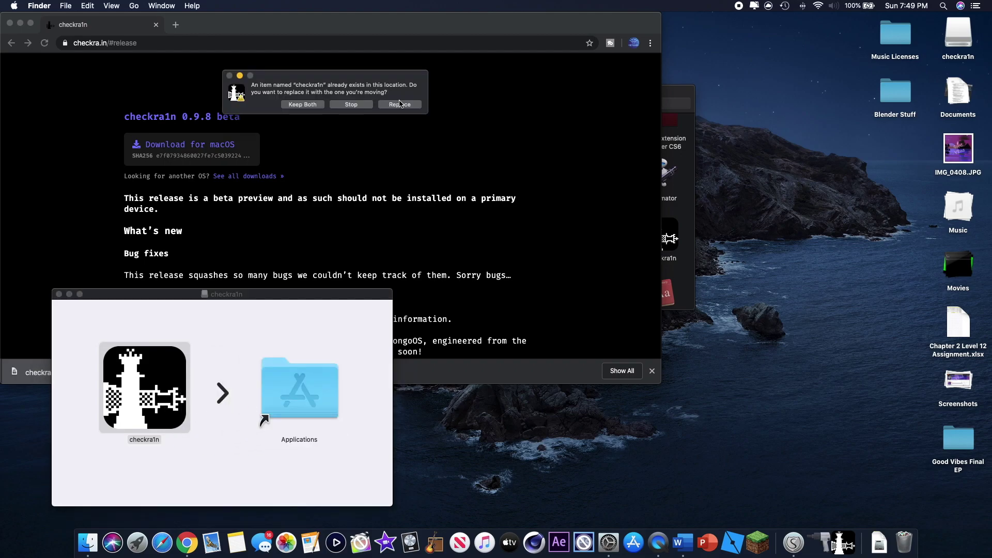
left_click(402, 106)
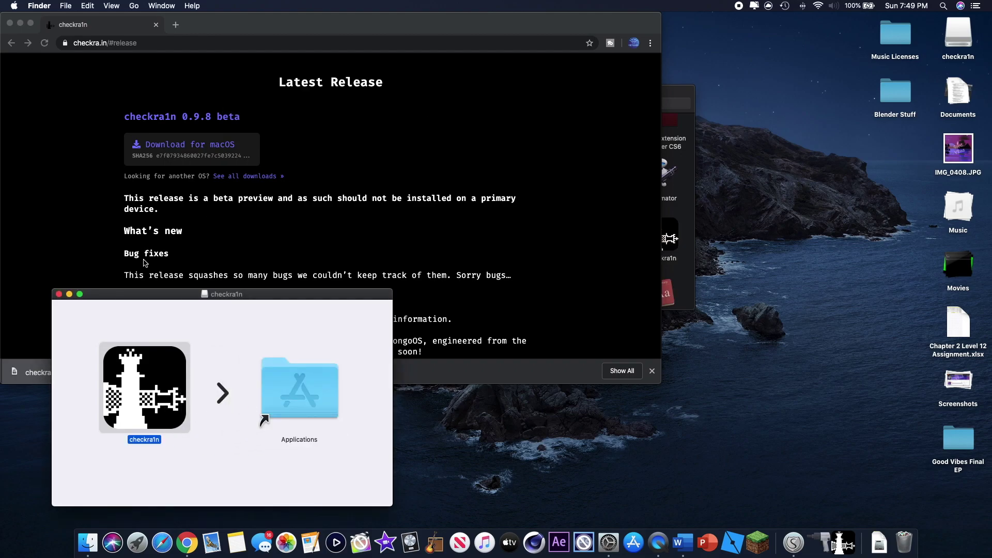
left_click(59, 295)
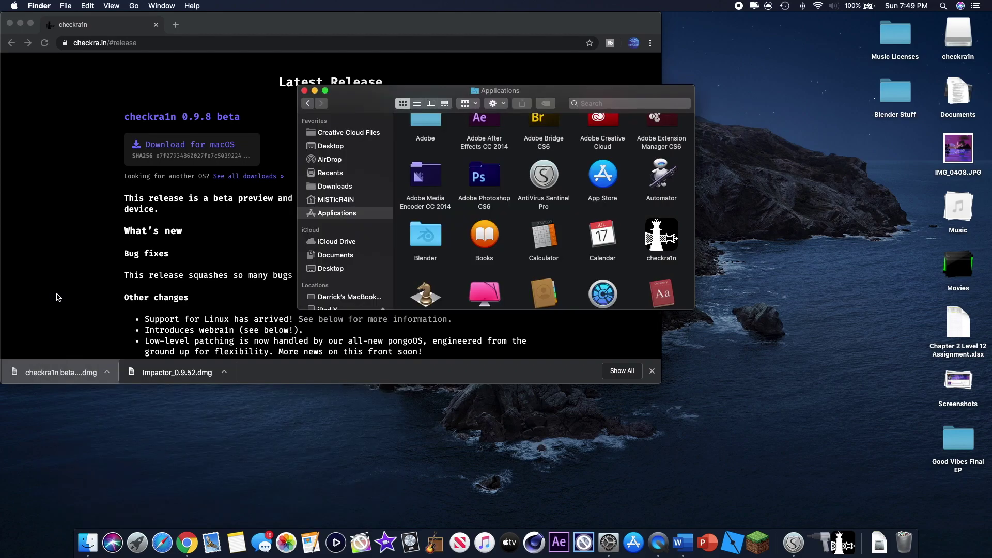
Step: Launch checkra1n, dismiss the unverified developer warning, and bring Security & Privacy forward
left_click(663, 243)
double_click(663, 243)
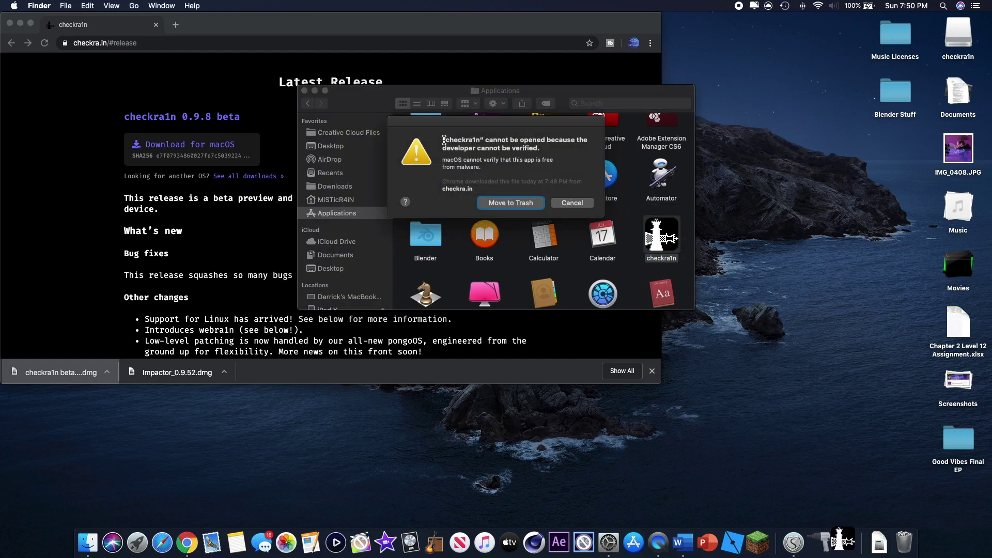
left_click(572, 203)
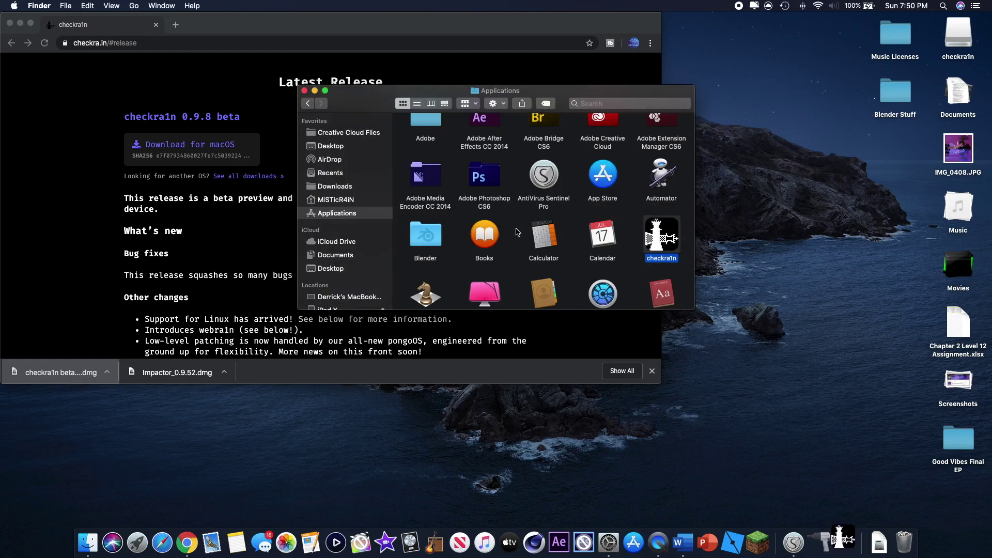
key("ctrl+Up")
left_click(103, 199)
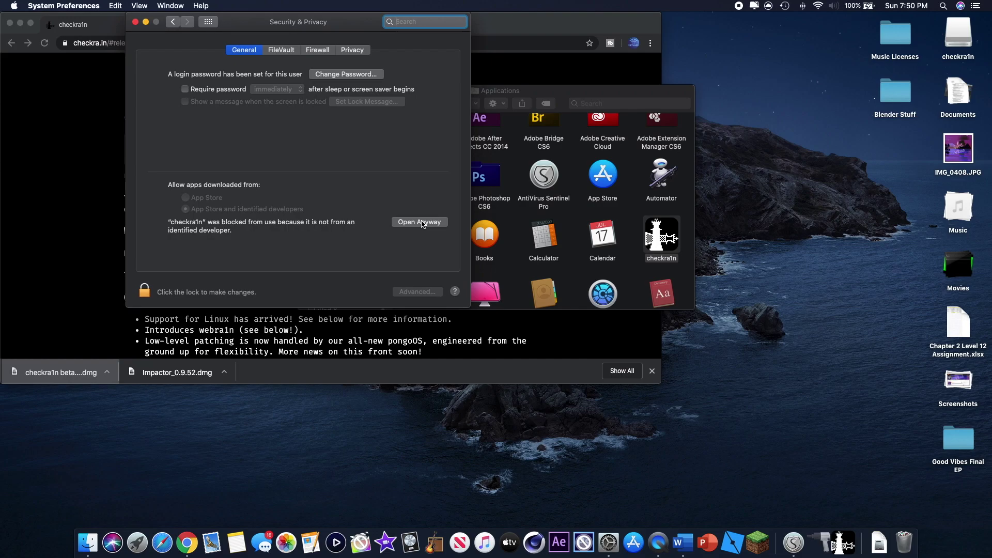
Step: Allow checkra1n with Open Anyway, confirm opening it, and relaunch it from Applications
left_click(422, 222)
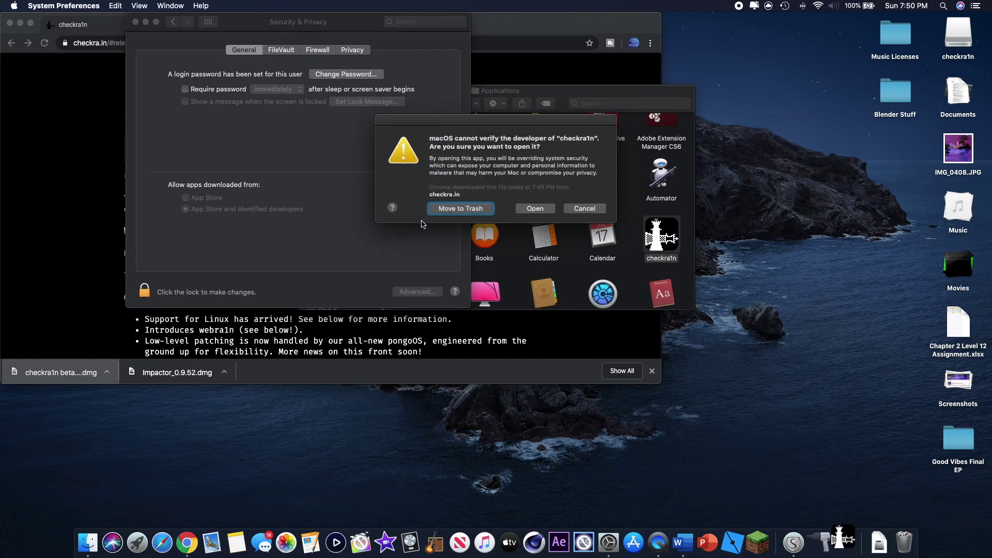
left_click(540, 209)
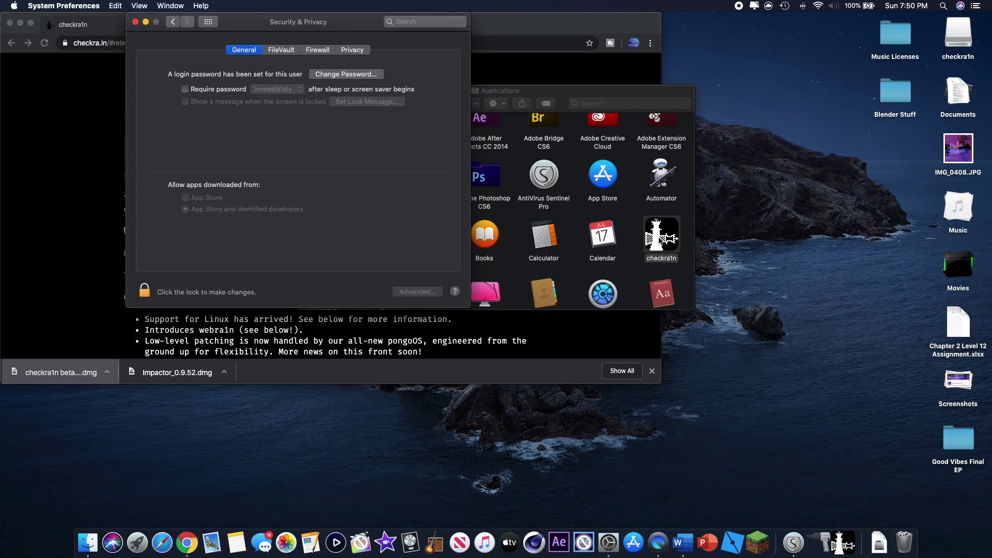
double_click(662, 240)
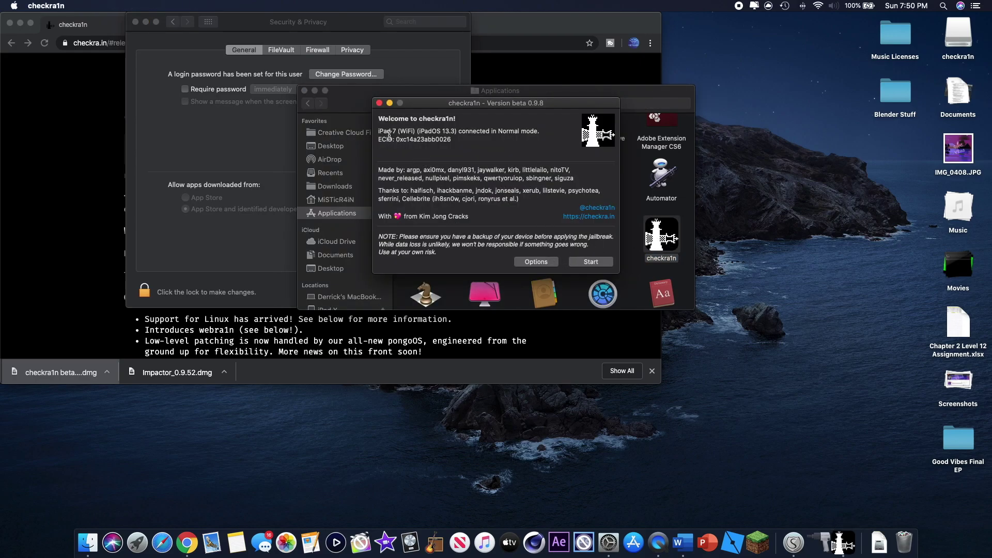
Step: Start the jailbreak on the connected iPad 7 to reach the DFU mode guide
left_click(597, 263)
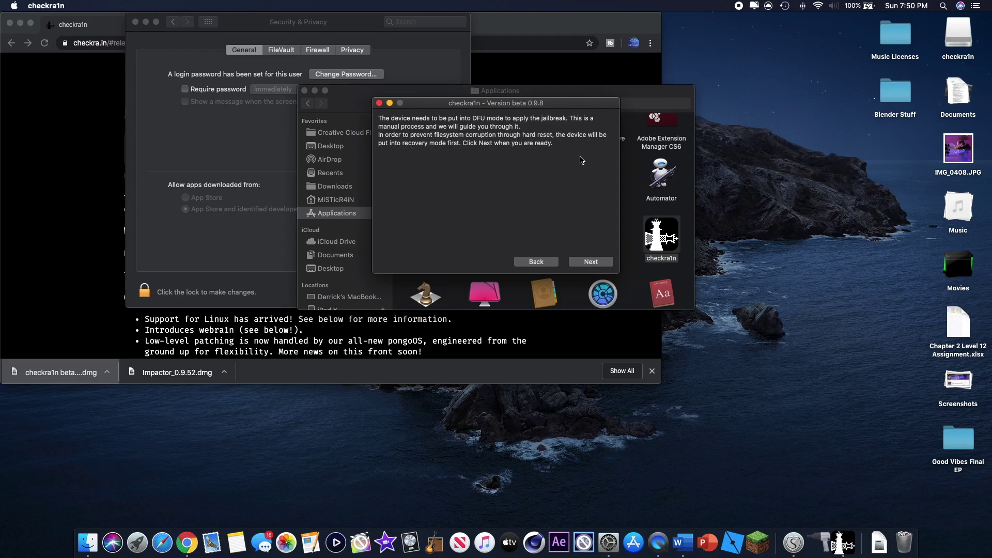
Step: Put the iPad in recovery mode, cancel Finder's Restore/Update offer, and return to checkra1n's DFU instructions
left_click(594, 263)
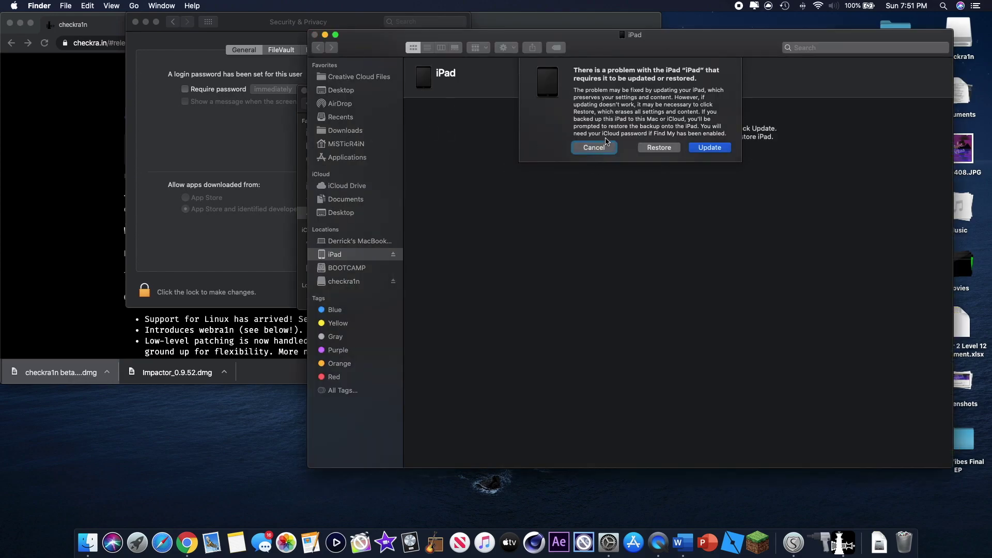
left_click(594, 137)
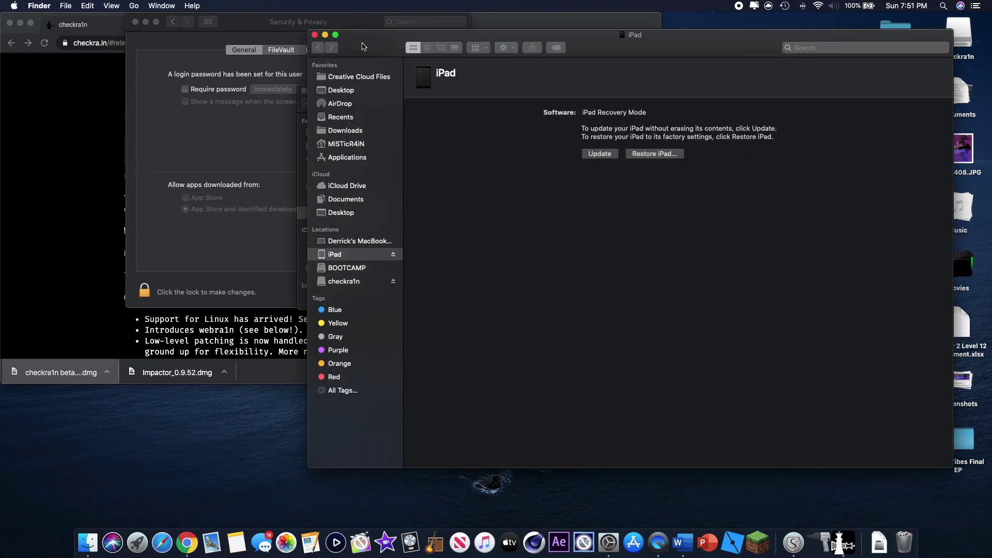
left_click(315, 35)
key("ctrl+Up")
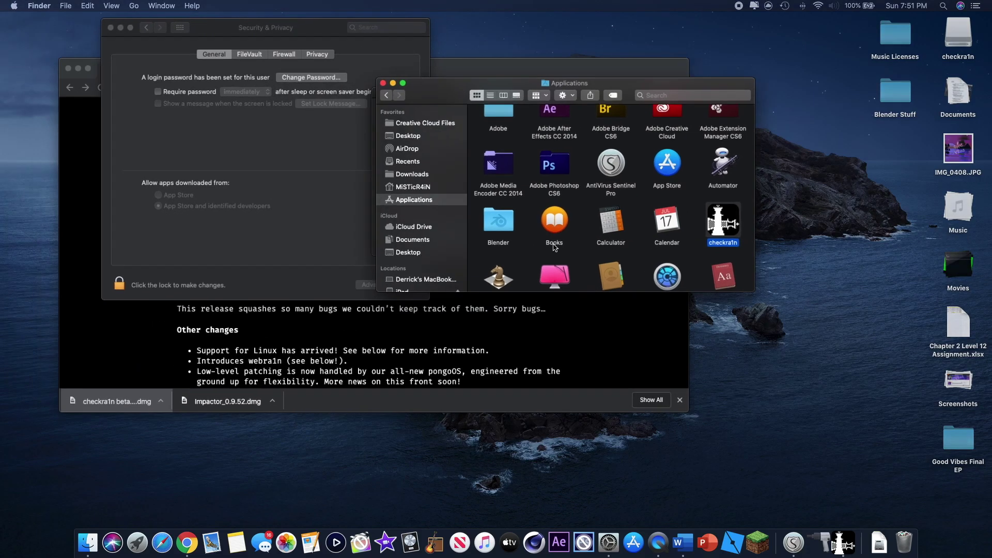
left_click(479, 101)
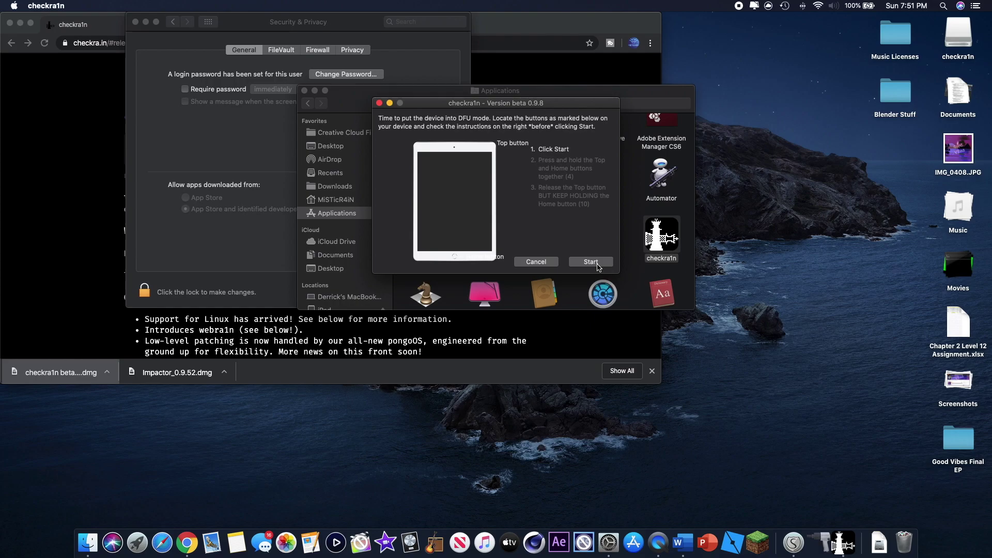
Step: Run the timed DFU sequence, holding Top and Home buttons, until installation finishes
left_click(597, 267)
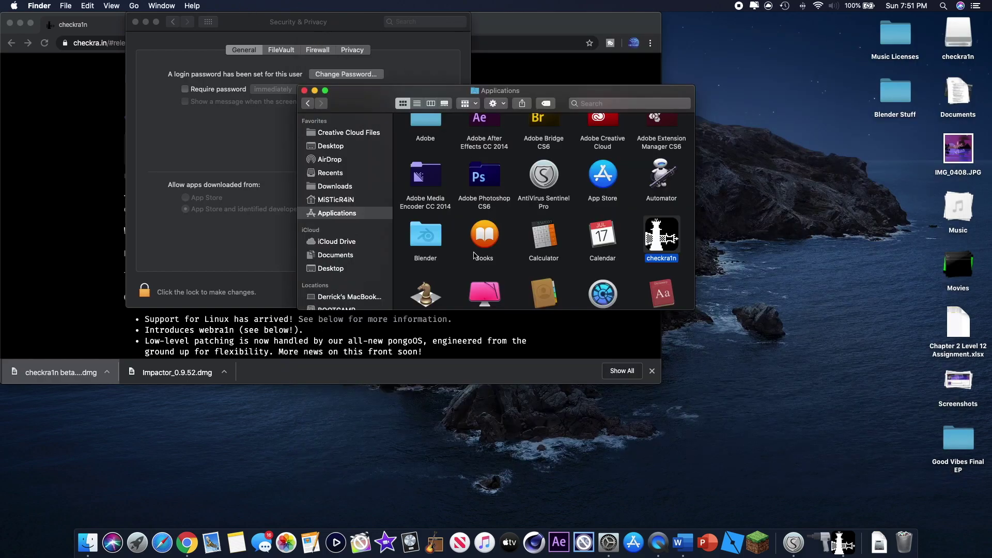
key("ctrl+Up")
Step: Return to checkra1n's All Done progress window and click Done to close the run
left_click(476, 102)
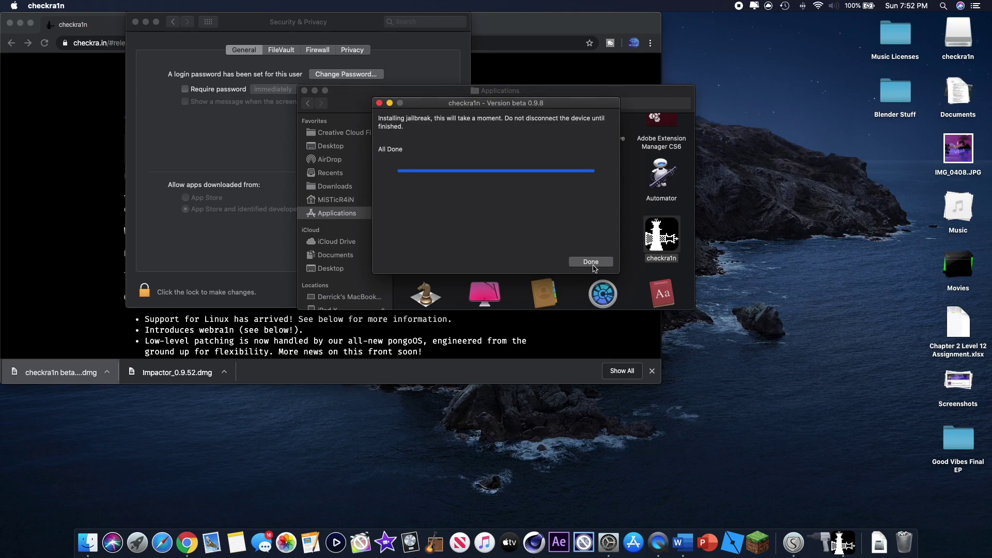
left_click(590, 263)
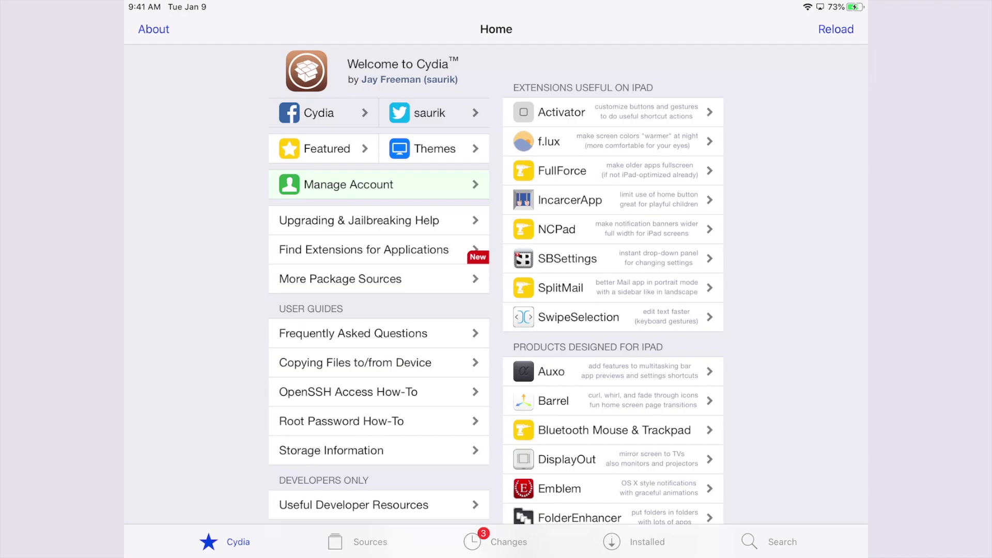
left_click(496, 541)
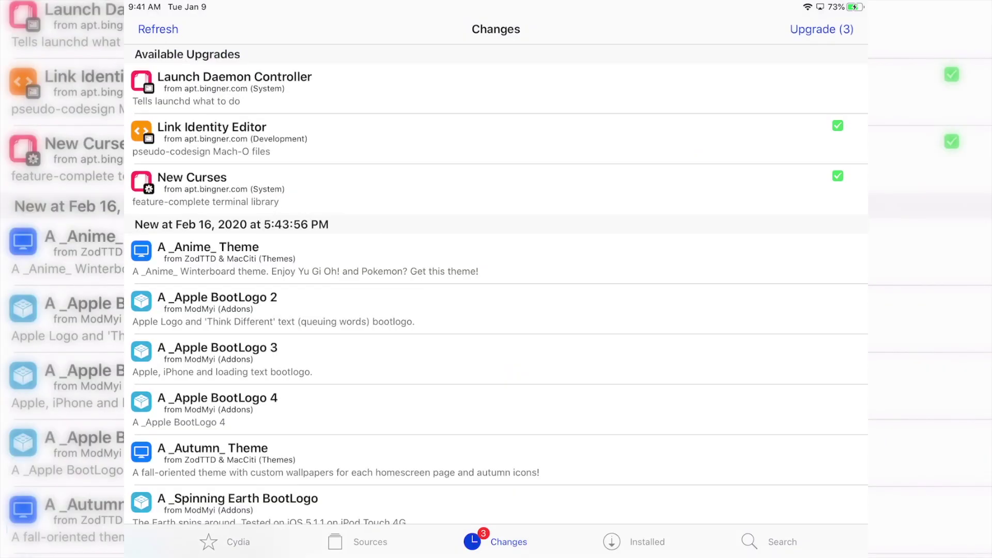
left_click(636, 542)
left_click(770, 541)
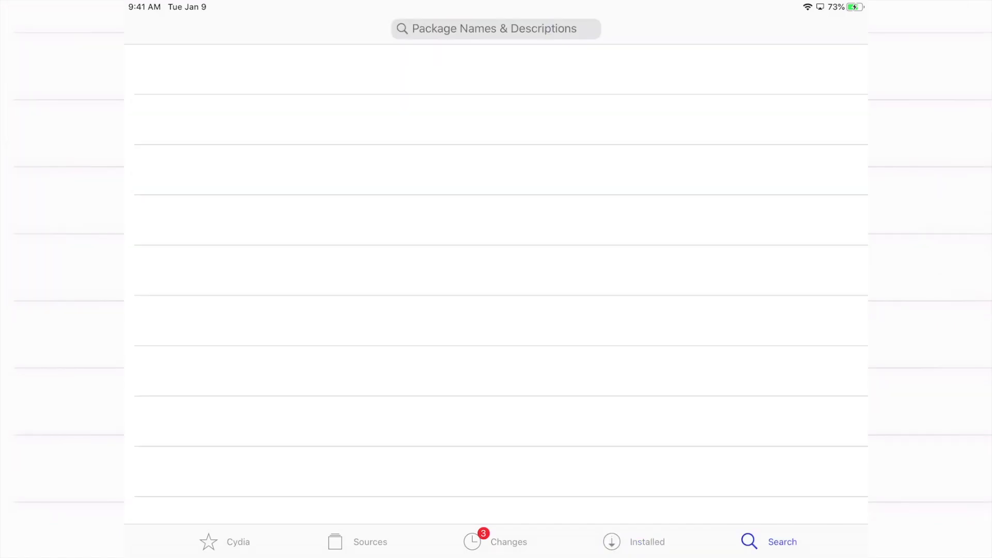
left_click(225, 541)
scroll(496, 284, "down", 5)
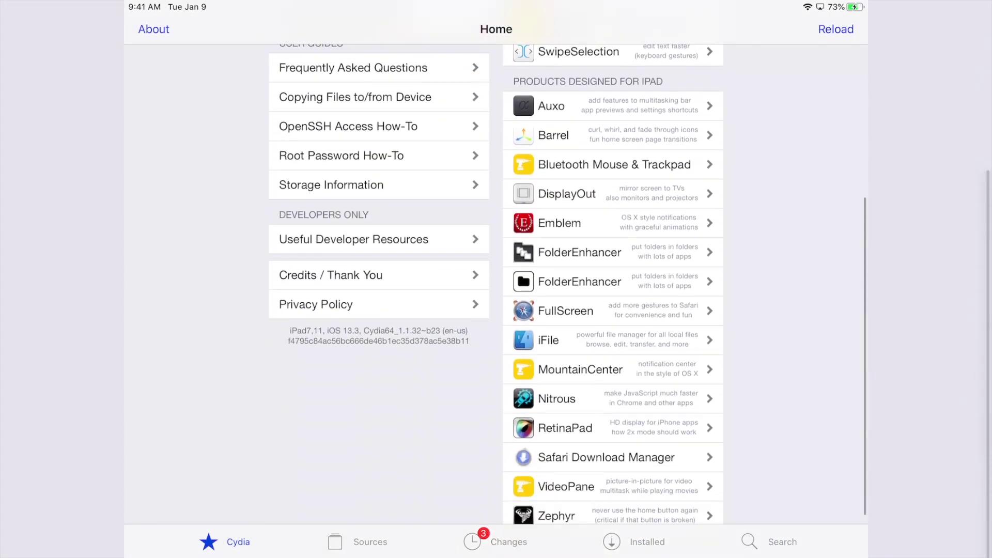
scroll(496, 284, "up", 6)
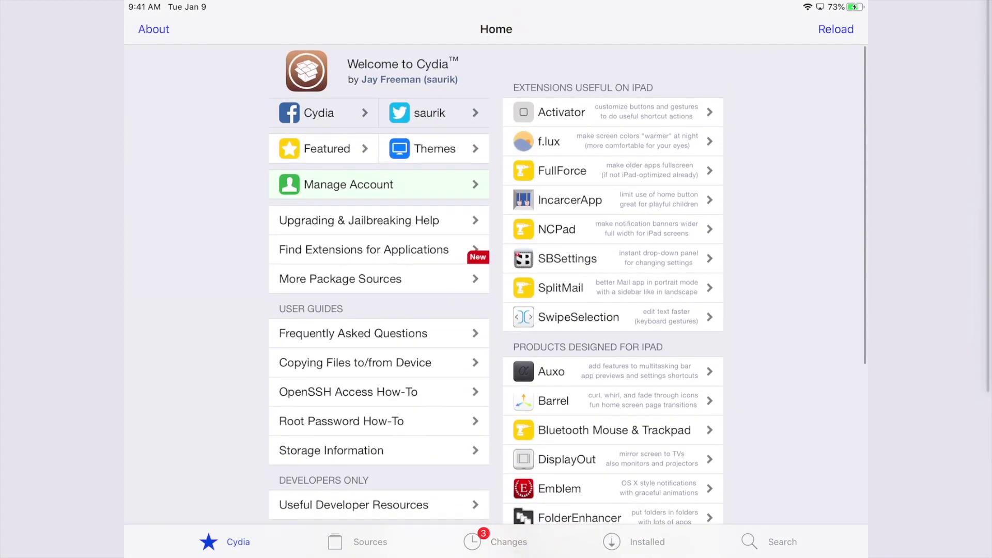